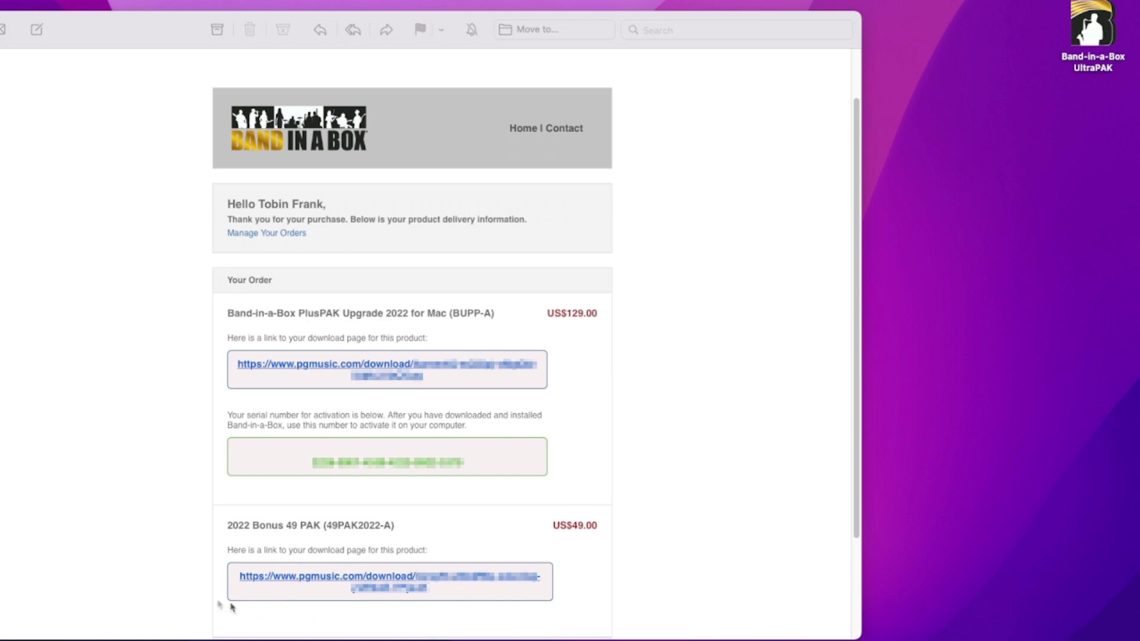
Step: Focus the Mail window showing the Band-in-a-Box order email with the PlusPAK Upgrade 2022 links
{"action": "left_click", "coordinate": [366, 366]}
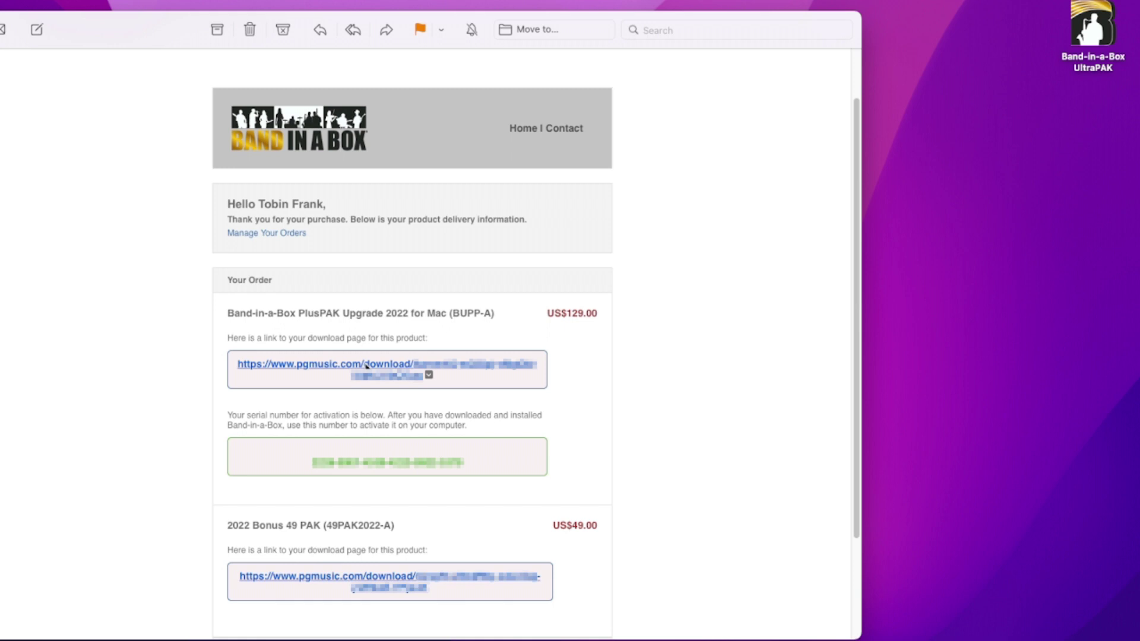
Step: Open the PlusPAK Upgrade 2022 download page and start downloading the Band-in-a-Box for Mac Install Manager
{"action": "left_click", "coordinate": [367, 366]}
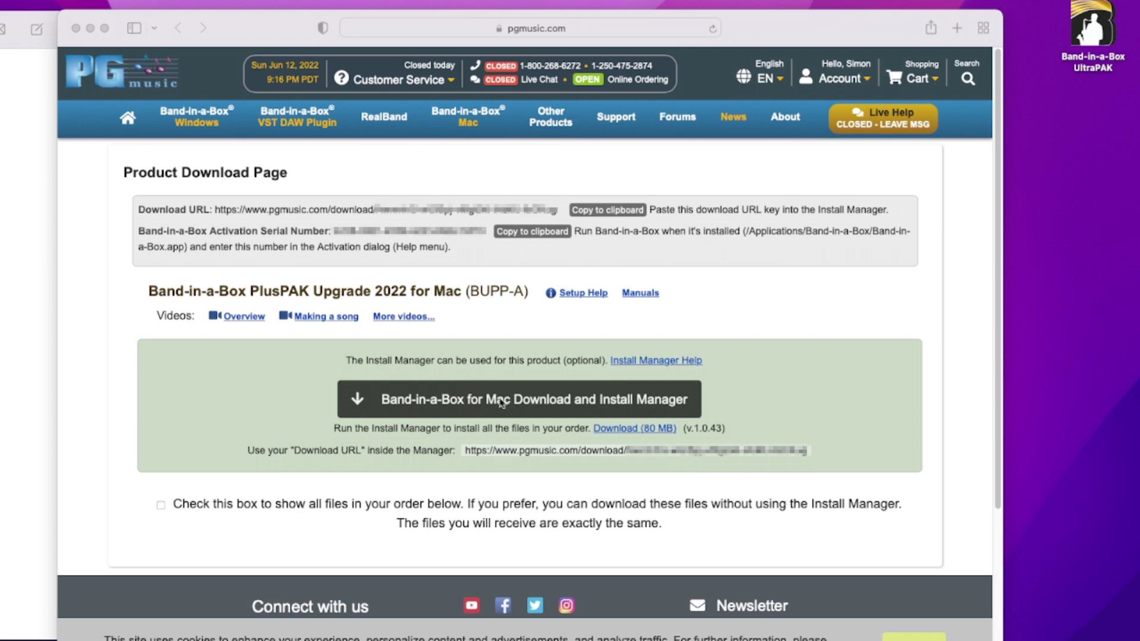
{"action": "left_click", "coordinate": [579, 403]}
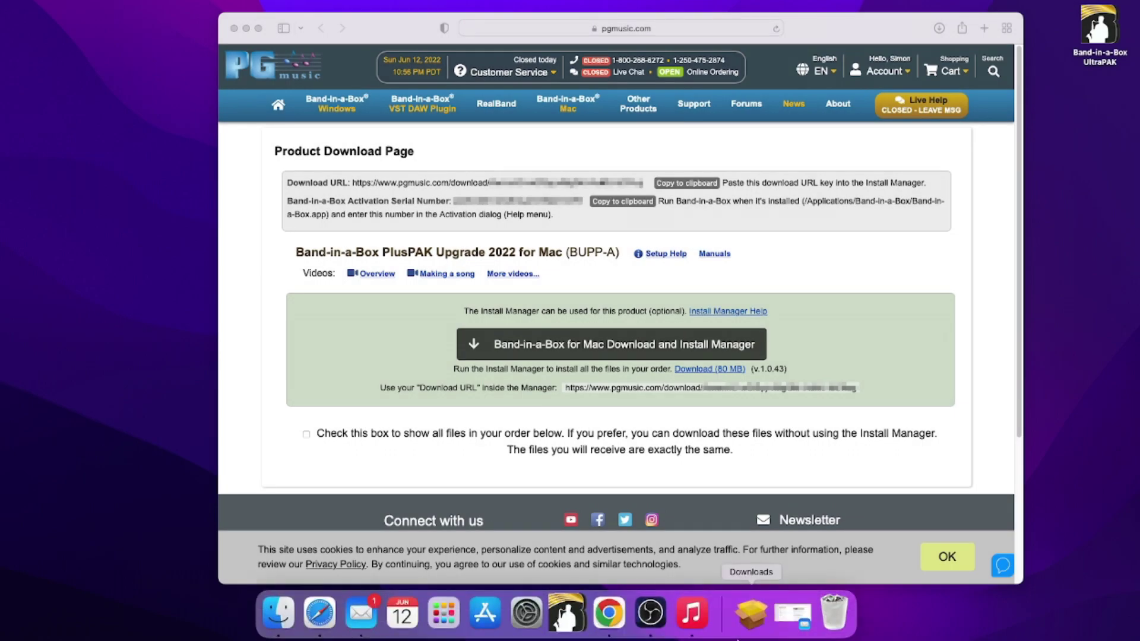
Step: Install Band-in-a-Box Install Manager v.1.0.43 from the downloaded package in the Downloads stack
{"action": "left_click", "coordinate": [749, 615]}
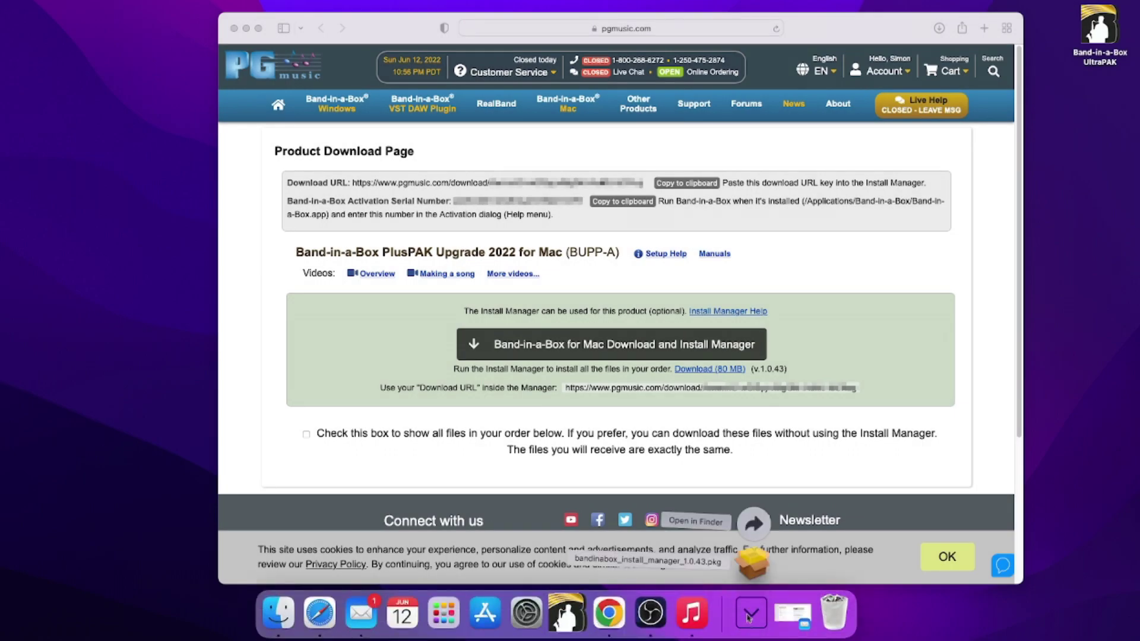
{"action": "left_click", "coordinate": [757, 562]}
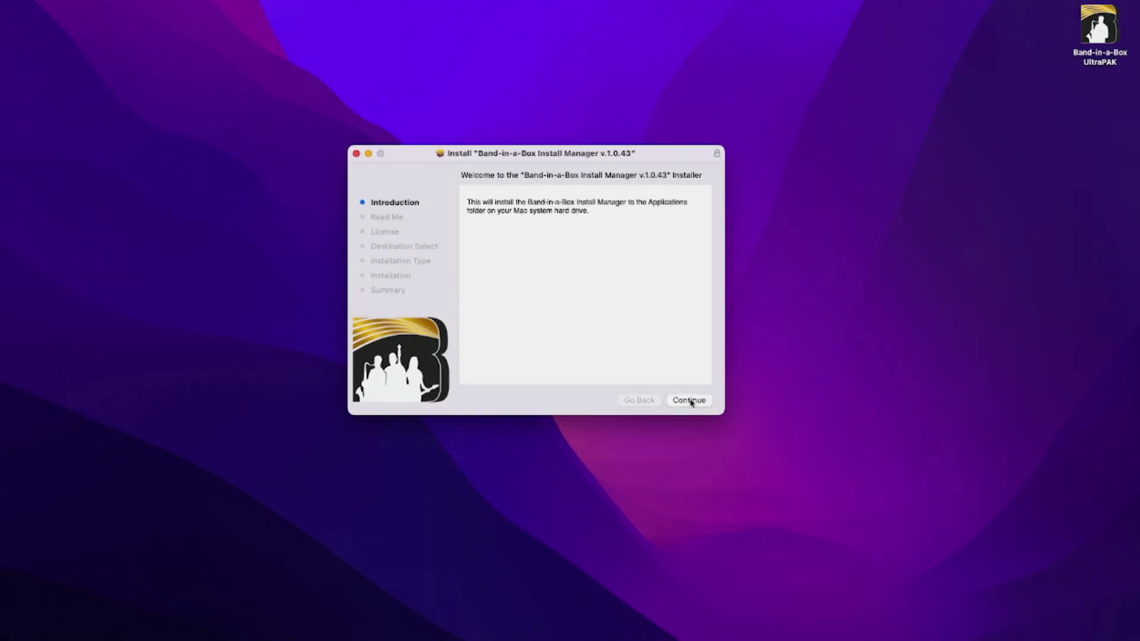
{"action": "left_click", "coordinate": [689, 400]}
{"action": "left_click", "coordinate": [690, 401]}
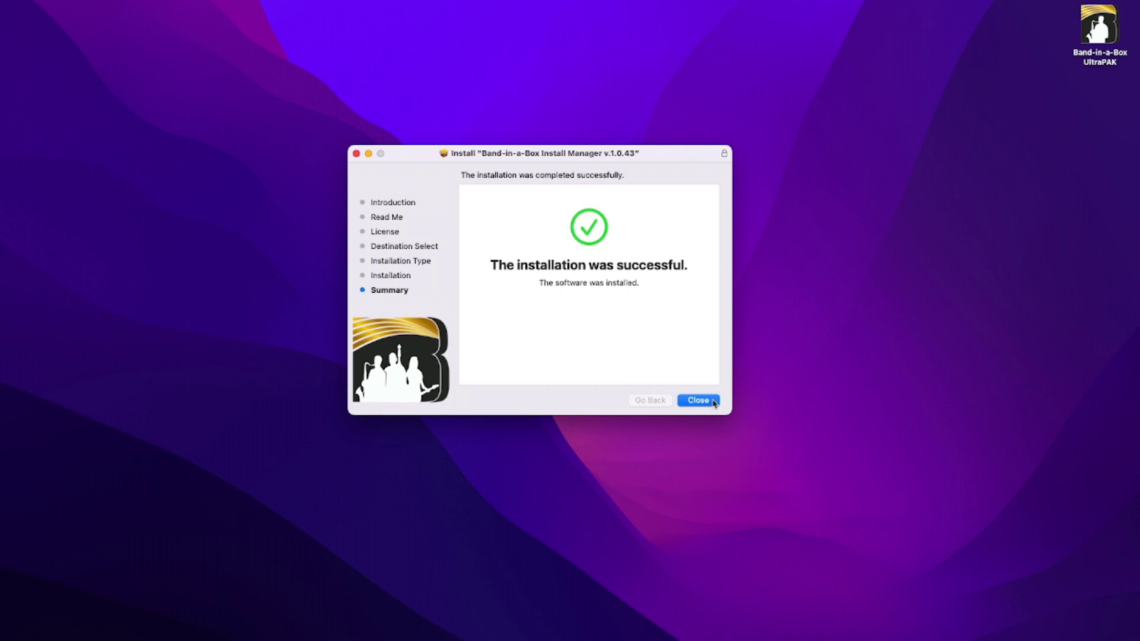
{"action": "left_click", "coordinate": [698, 401]}
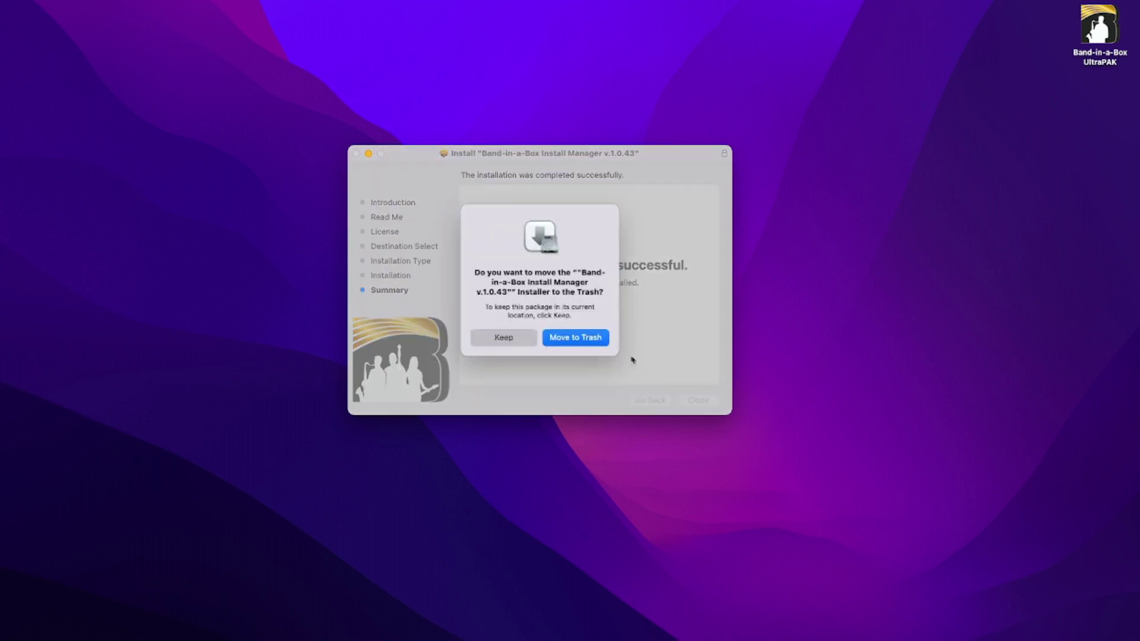
Step: Trash the installer package, launch Install Manager from Launchpad, and authorise InstallHelper with the admin password
{"action": "left_click", "coordinate": [602, 337]}
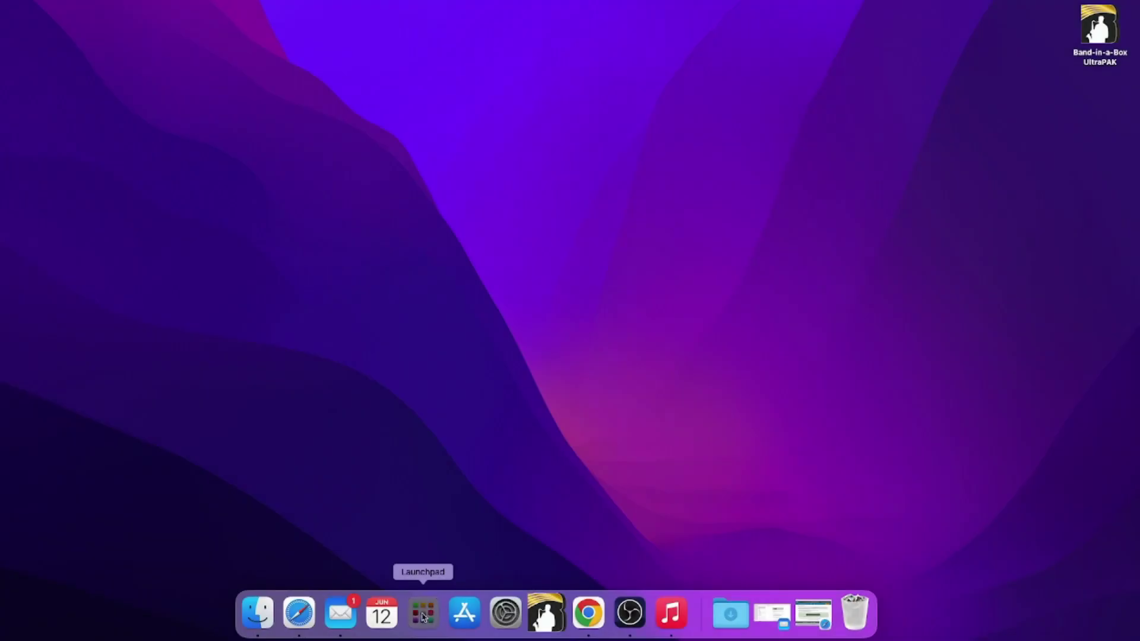
{"action": "left_click", "coordinate": [422, 617]}
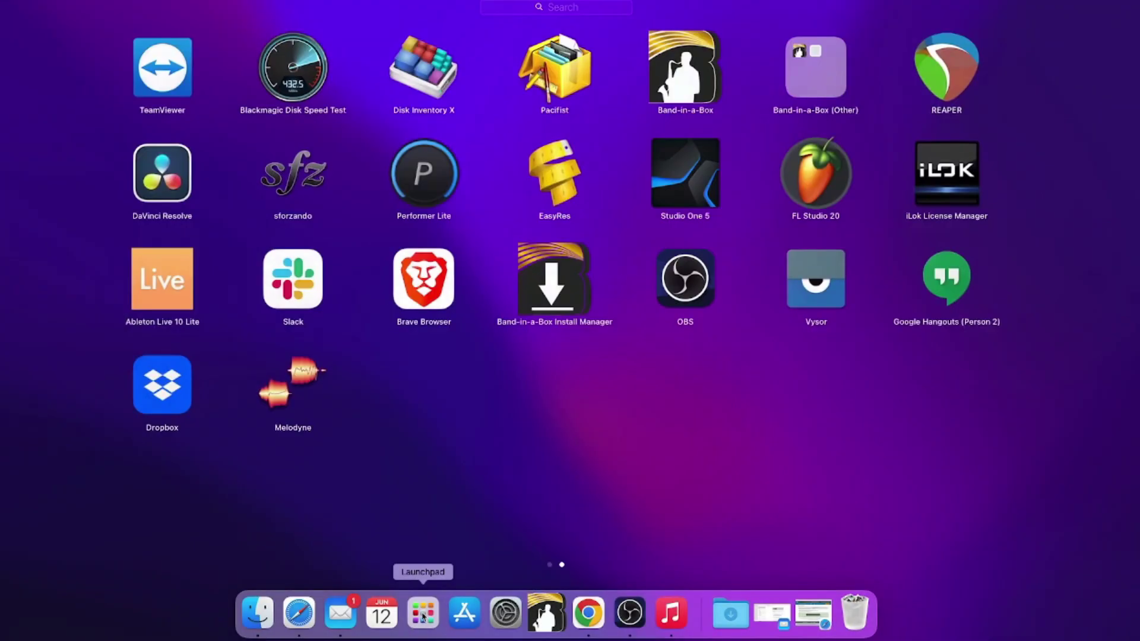
{"action": "left_click", "coordinate": [575, 282]}
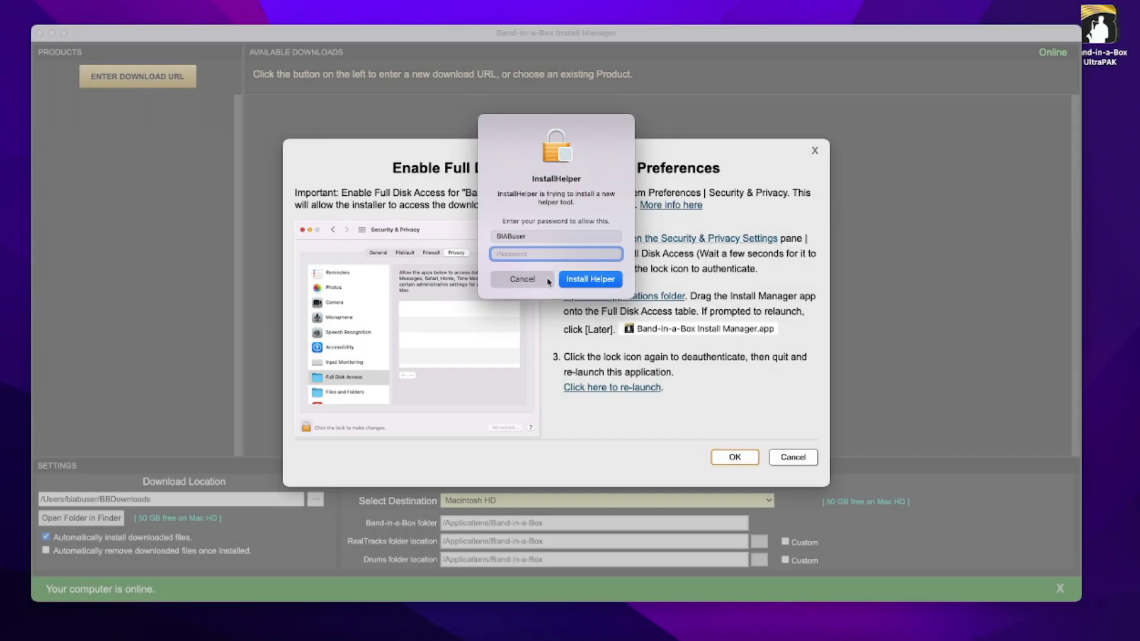
{"action": "type", "text": "••••"}
{"action": "key", "text": "Return"}
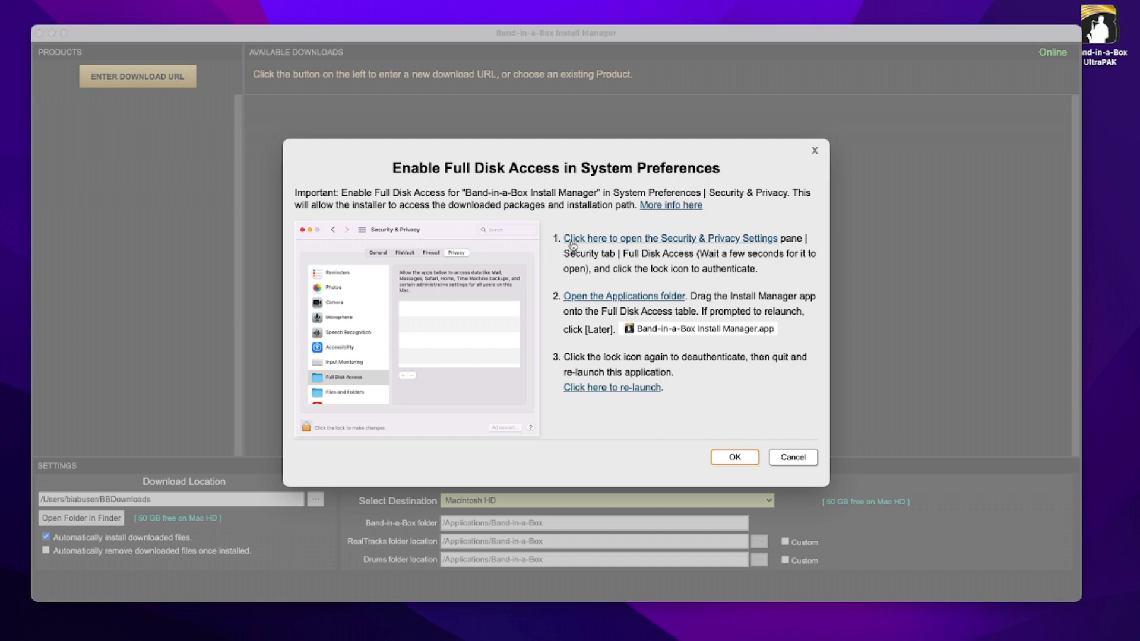
Step: Open the Security & Privacy Privacy pane and unlock it with the admin password
{"action": "left_click", "coordinate": [676, 239]}
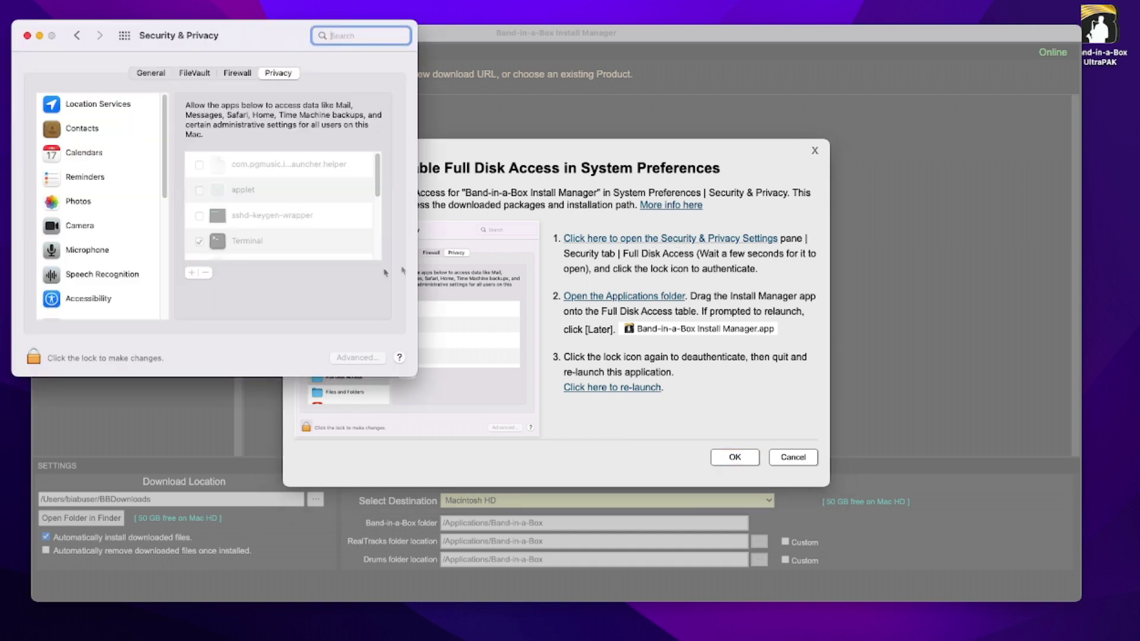
{"action": "left_click", "coordinate": [37, 358]}
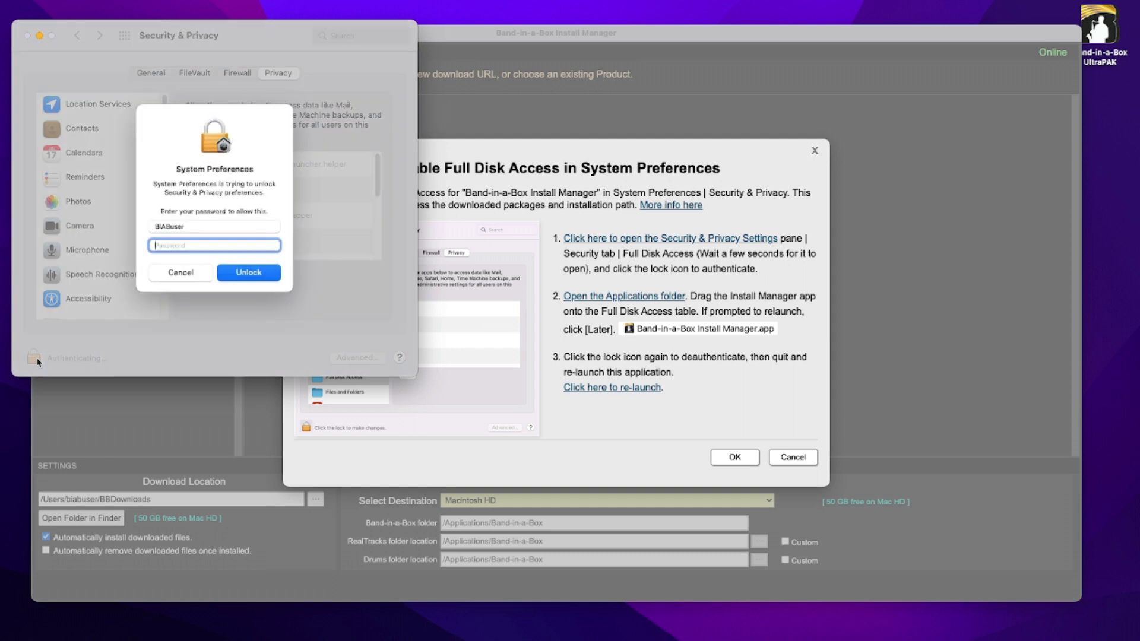
{"action": "type", "text": "********"}
{"action": "key", "text": "Return"}
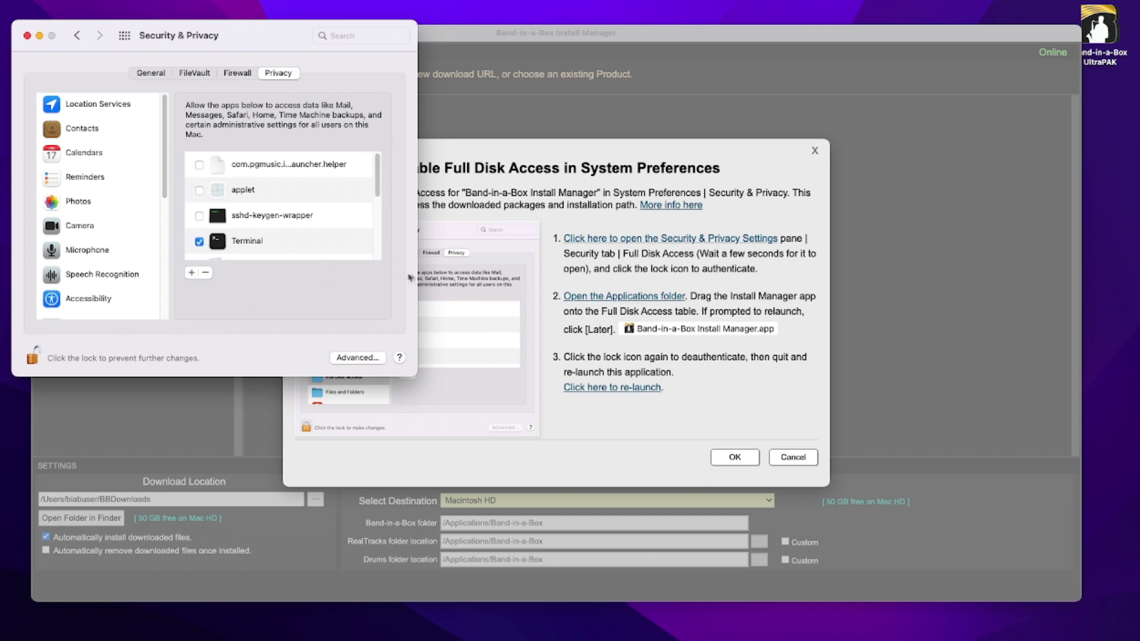
Step: Drag Band-in-a-Box Install Manager from Applications into the Full Disk Access list
{"action": "left_click", "coordinate": [628, 299]}
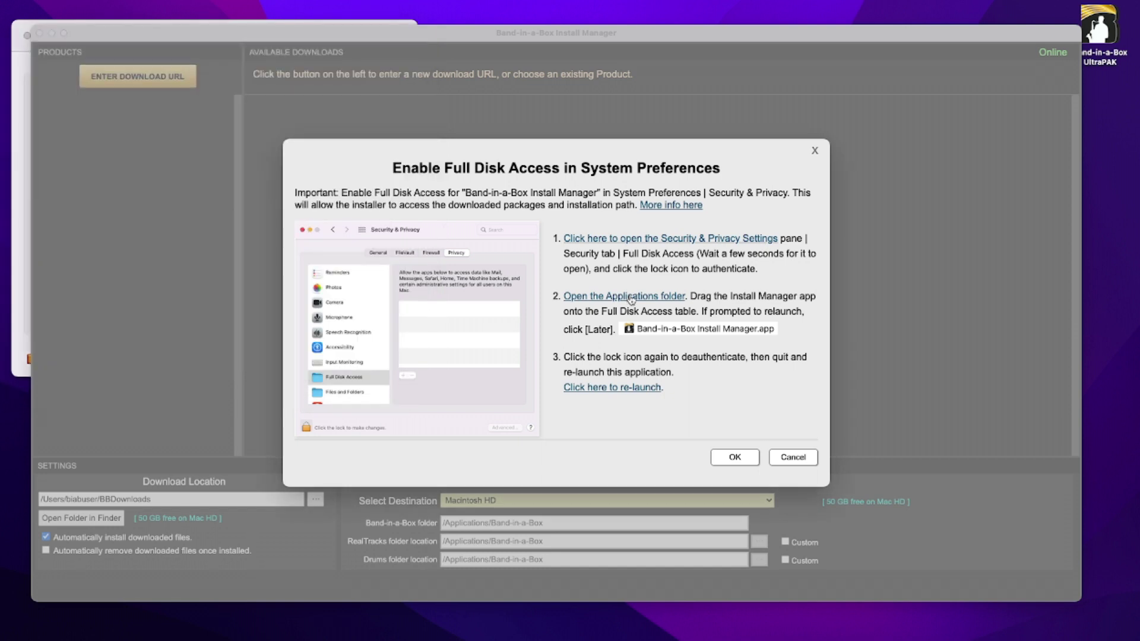
{"action": "left_click", "coordinate": [20, 28]}
{"action": "left_click", "coordinate": [510, 341]}
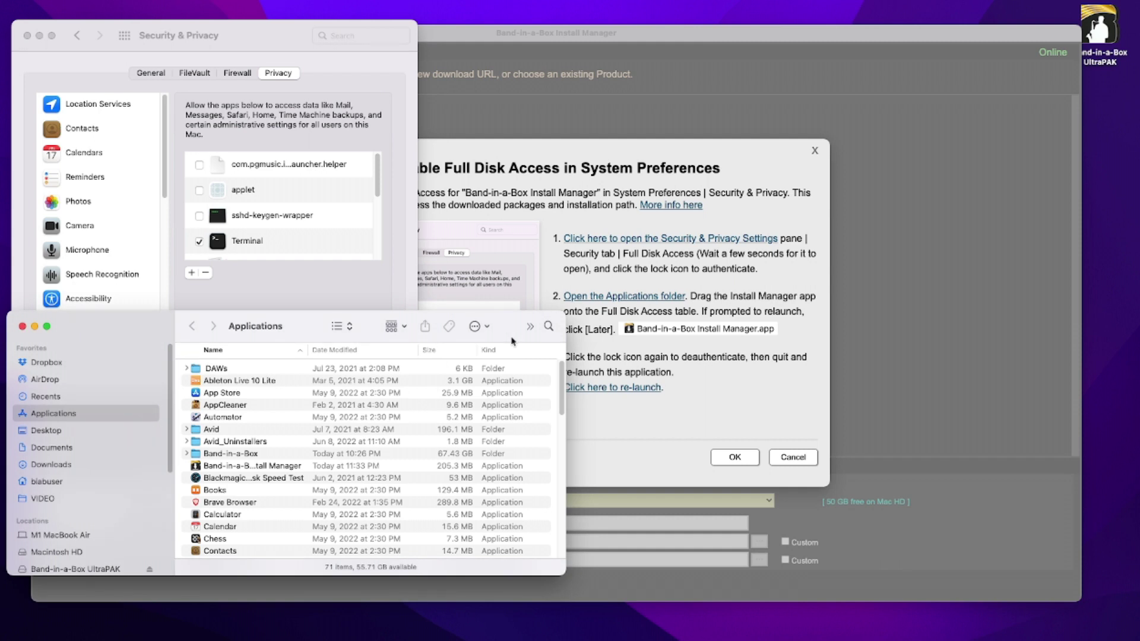
{"action": "left_click_drag", "start_coordinate": [308, 350], "coordinate": [407, 351]}
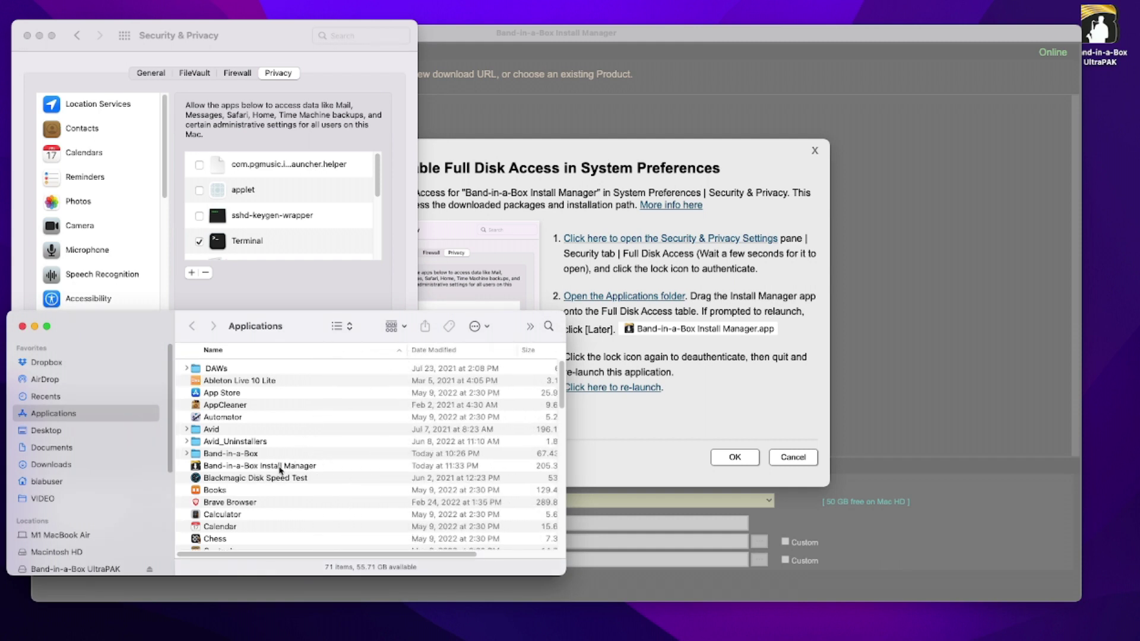
{"action": "left_click_drag", "start_coordinate": [279, 471], "coordinate": [291, 214]}
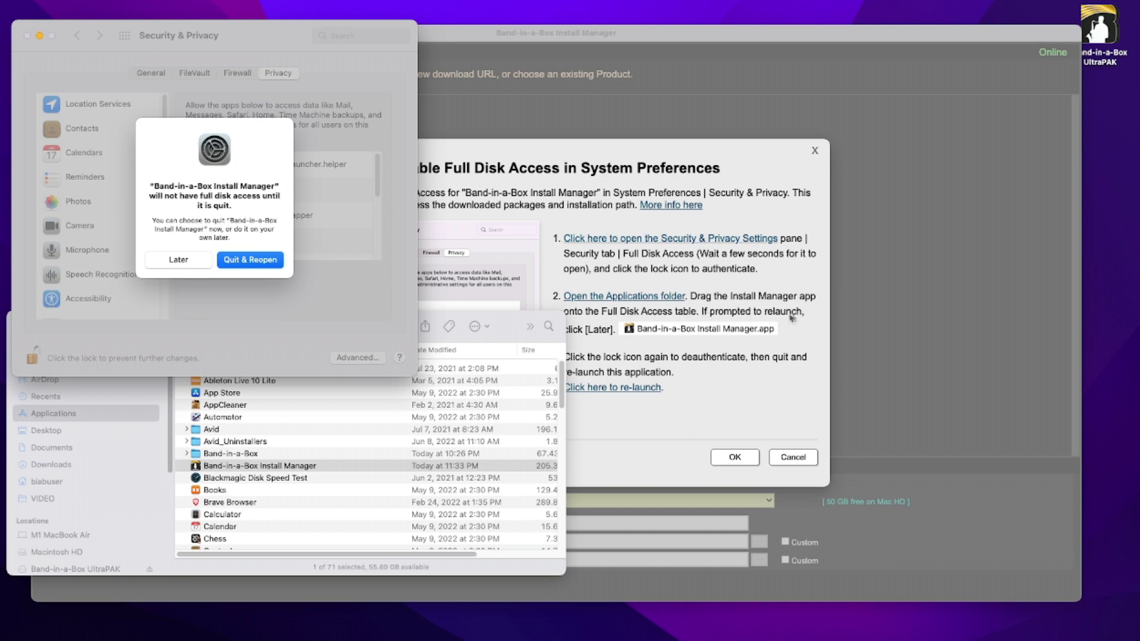
Step: Postpone the relaunch, relock the privacy settings, and close Security & Privacy
{"action": "left_click", "coordinate": [186, 261]}
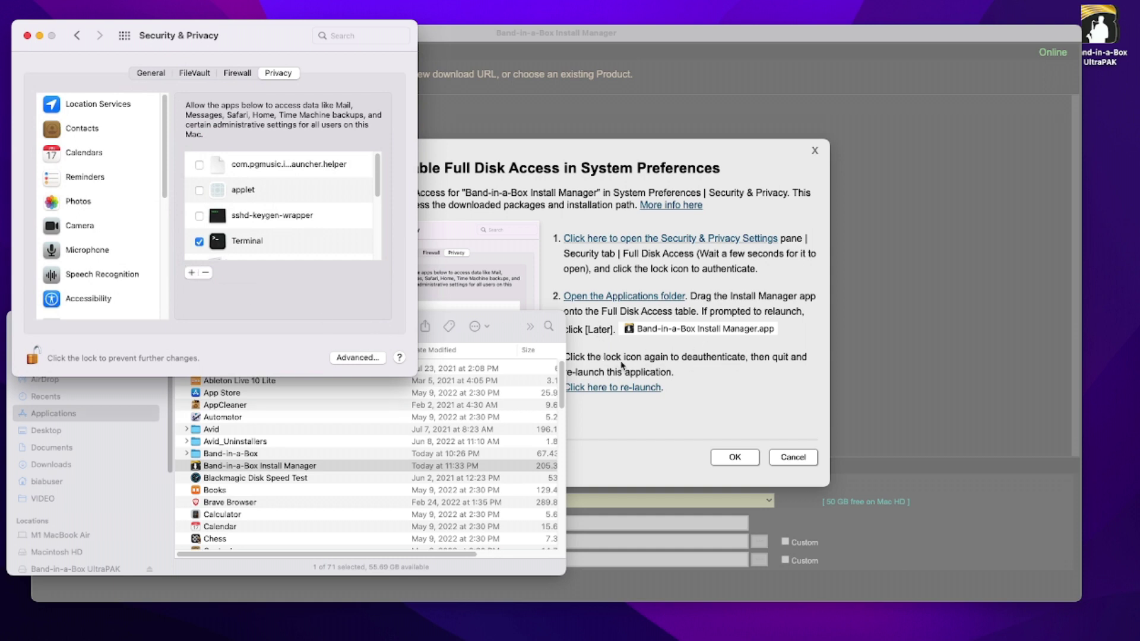
{"action": "left_click", "coordinate": [36, 357]}
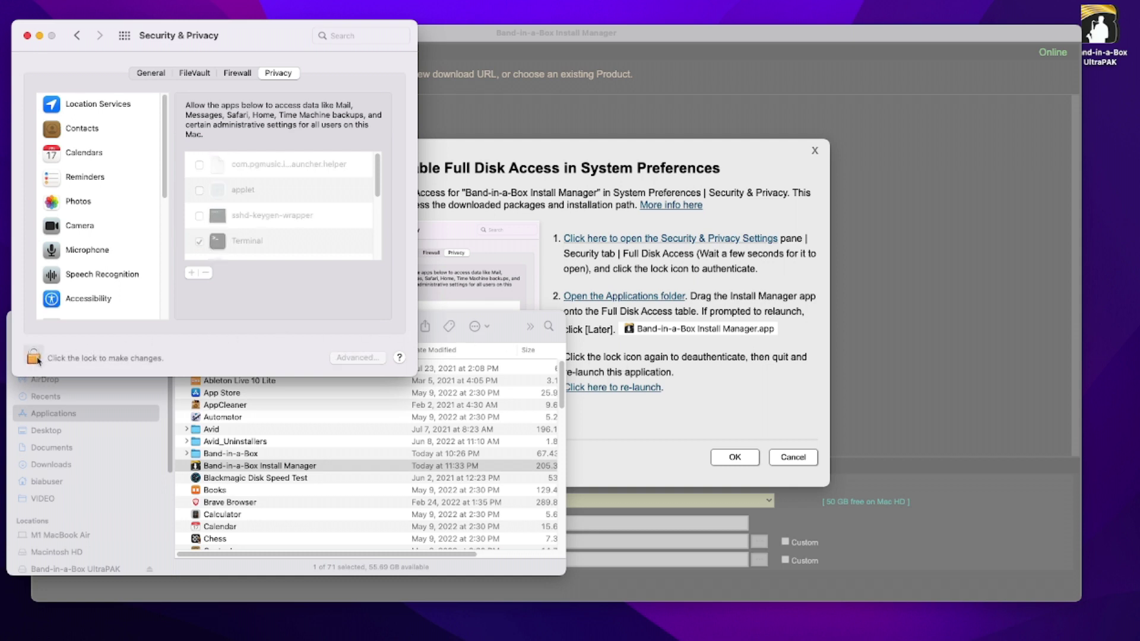
{"action": "left_click", "coordinate": [27, 36]}
Step: Close the Applications folder window, leaving the Install Manager main window ready
{"action": "left_click", "coordinate": [22, 326]}
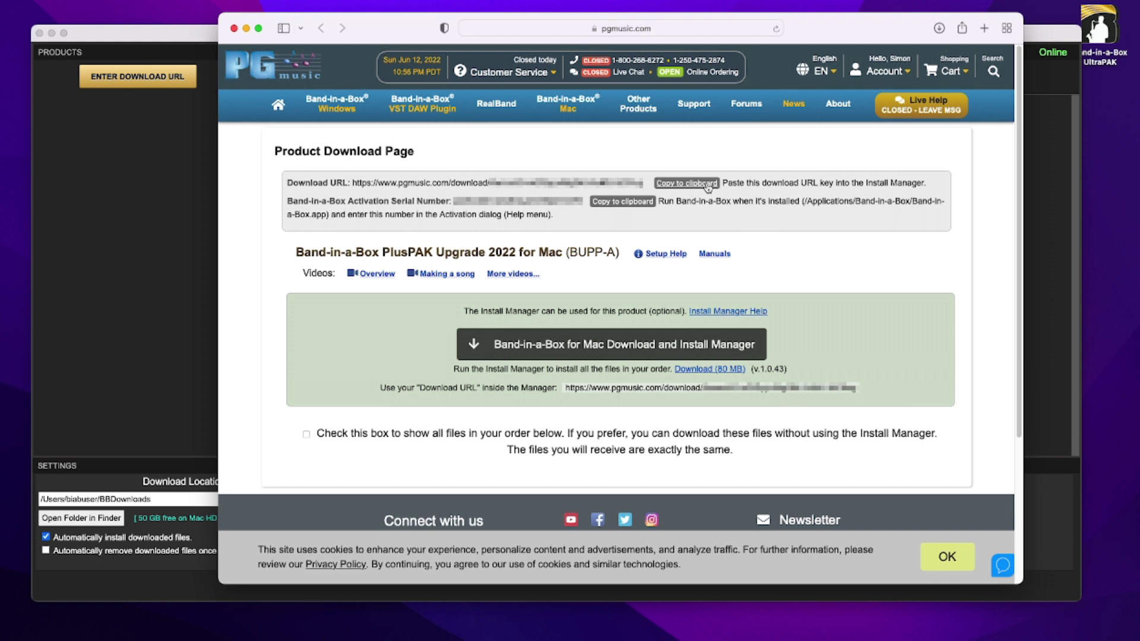
Step: Copy the first Download URL on the PlusPAK Product Download Page to the clipboard
{"action": "left_click", "coordinate": [707, 187]}
Step: Paste the copied URL into Install Manager to list the PlusPAK's six downloads (14.14 GB)
{"action": "left_click", "coordinate": [180, 34]}
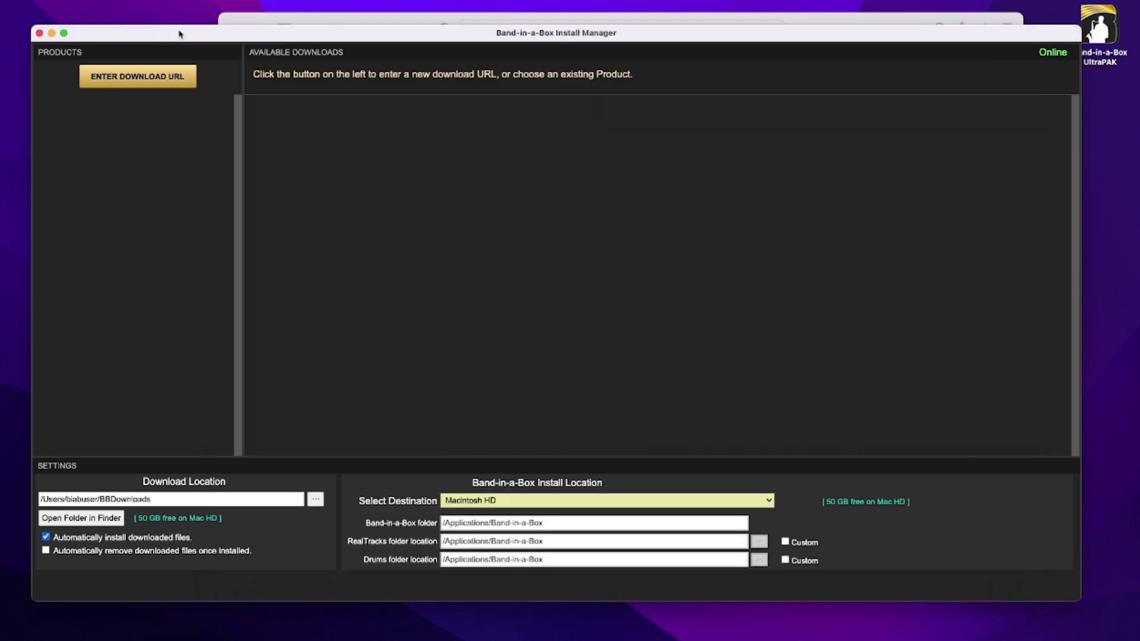
{"action": "left_click", "coordinate": [172, 82]}
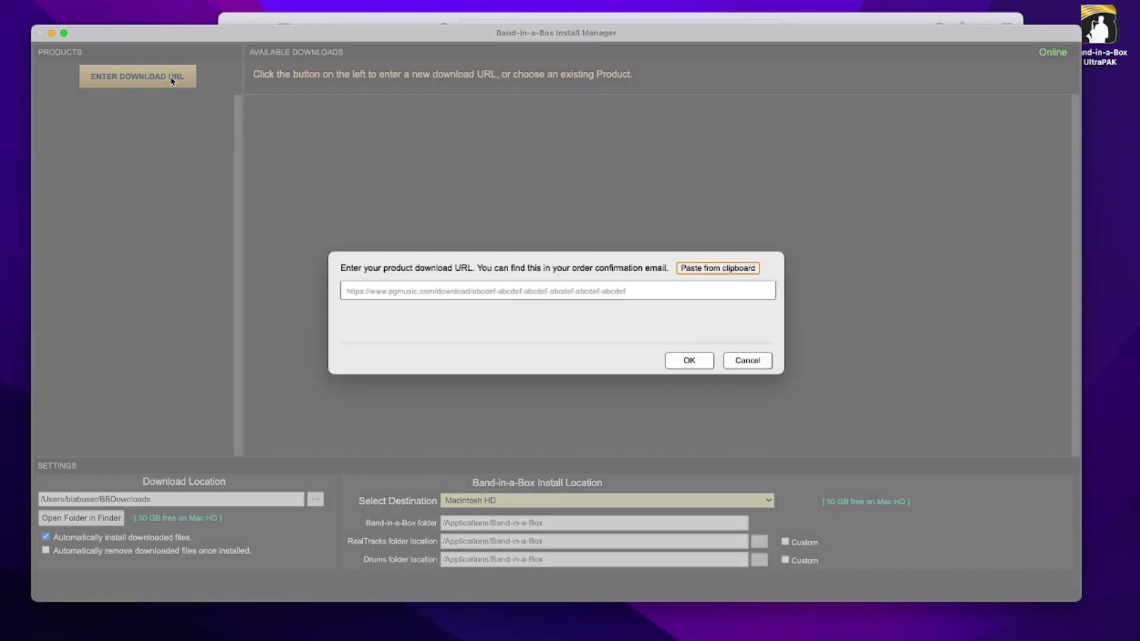
{"action": "left_click", "coordinate": [717, 269]}
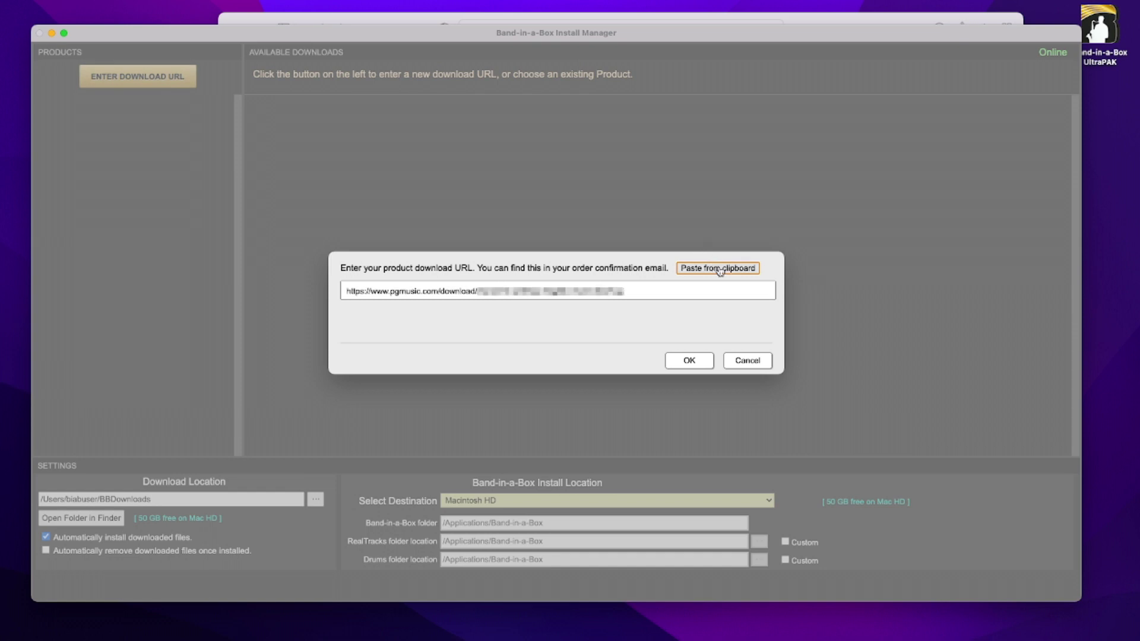
{"action": "left_click", "coordinate": [689, 361]}
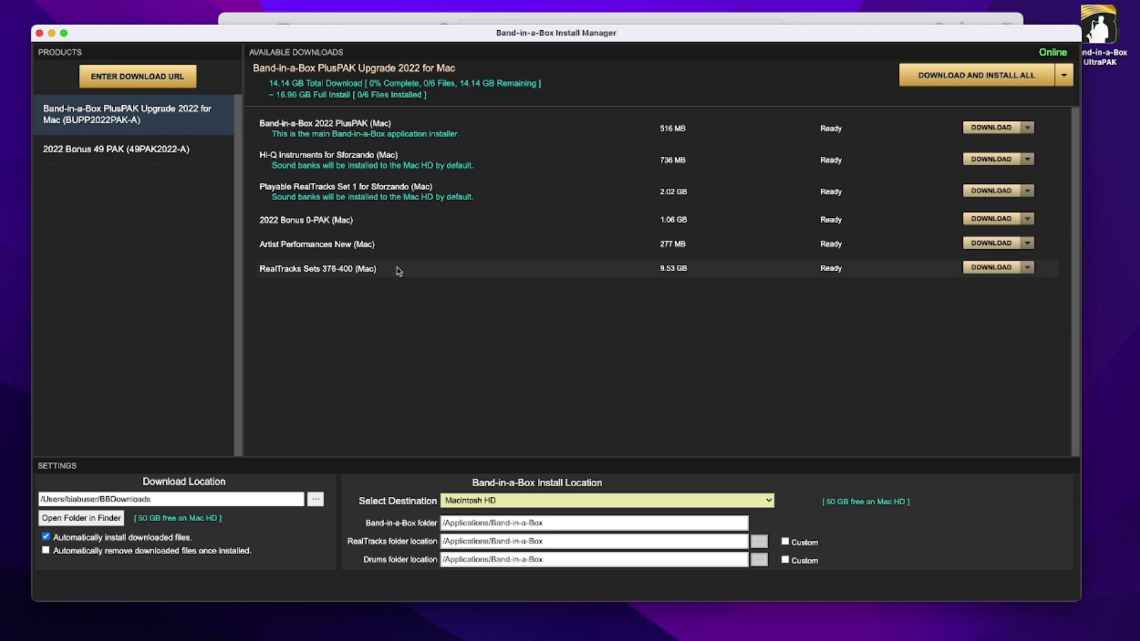
{"action": "left_click", "coordinate": [161, 156]}
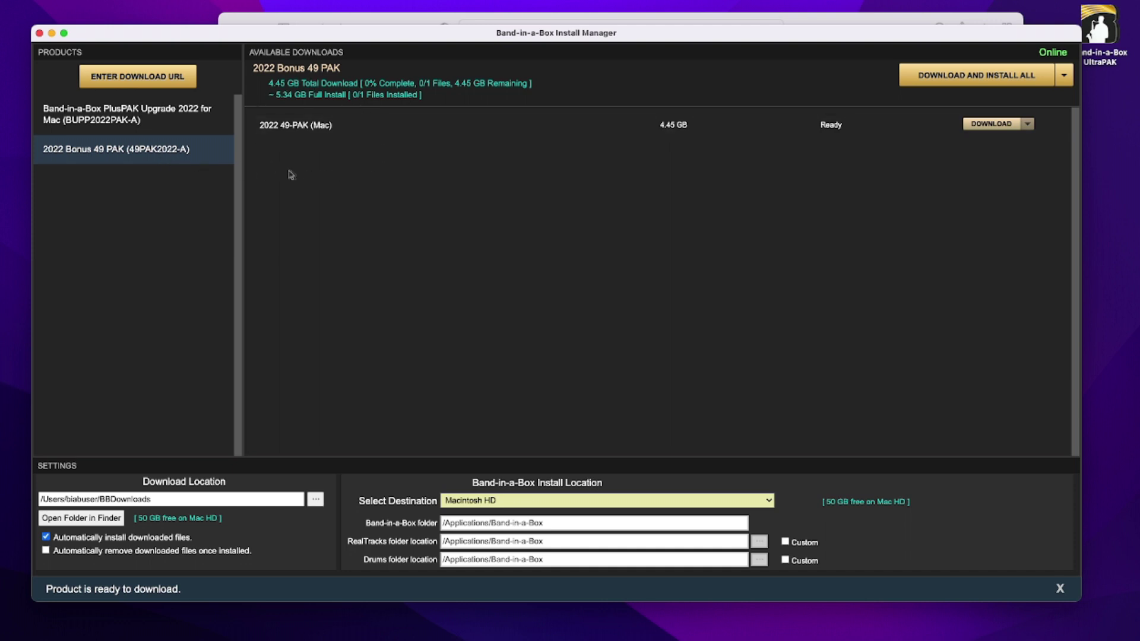
{"action": "left_click", "coordinate": [137, 117]}
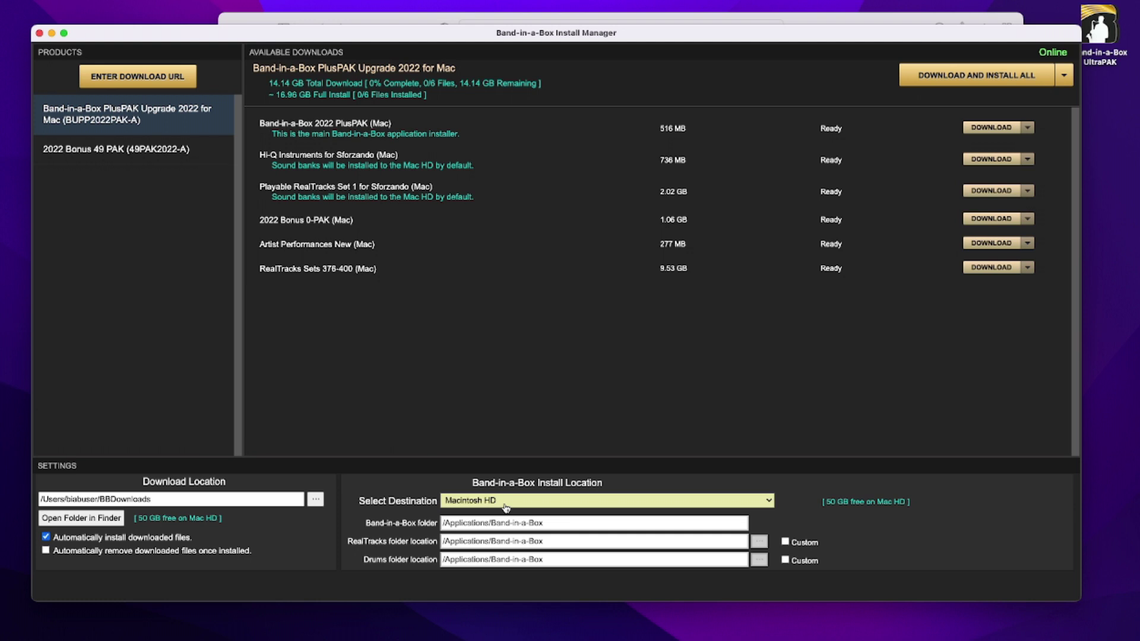
Step: Keep Macintosh HD as destination and tick Custom for both the RealTracks and Drums folders
{"action": "left_click", "coordinate": [769, 503]}
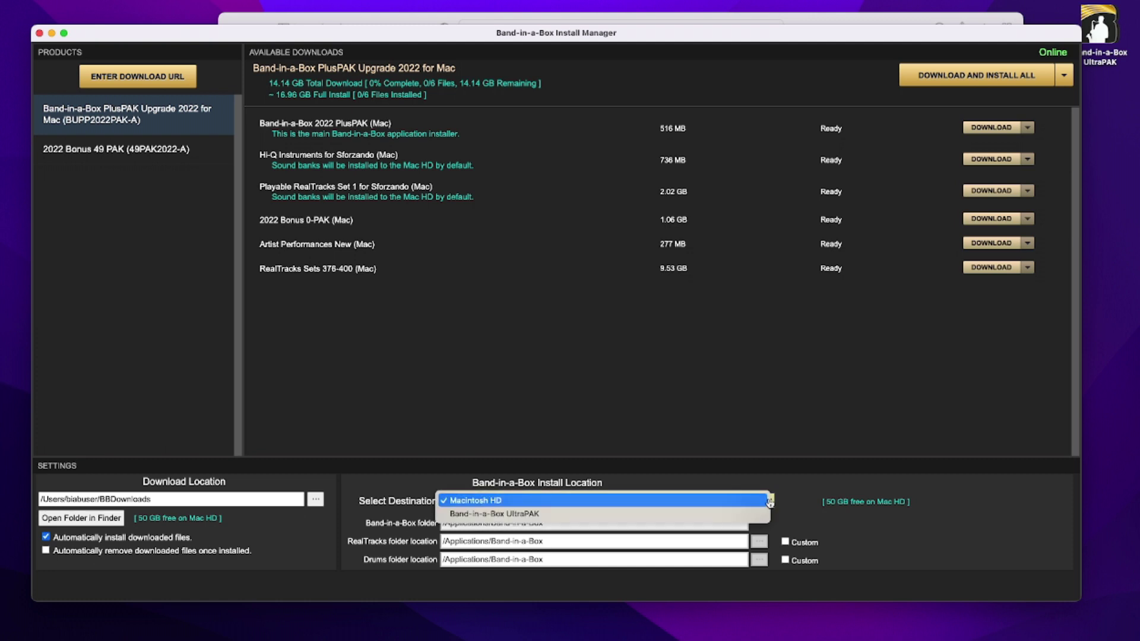
{"action": "left_click", "coordinate": [549, 503]}
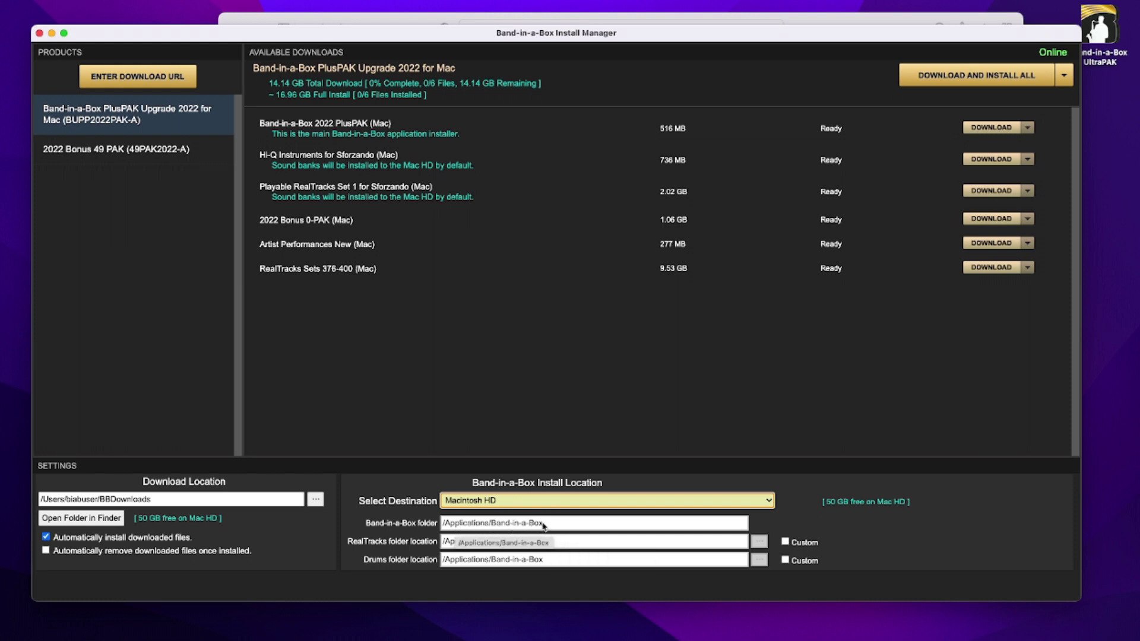
{"action": "left_click", "coordinate": [786, 543]}
{"action": "left_click", "coordinate": [786, 542]}
{"action": "left_click", "coordinate": [786, 560]}
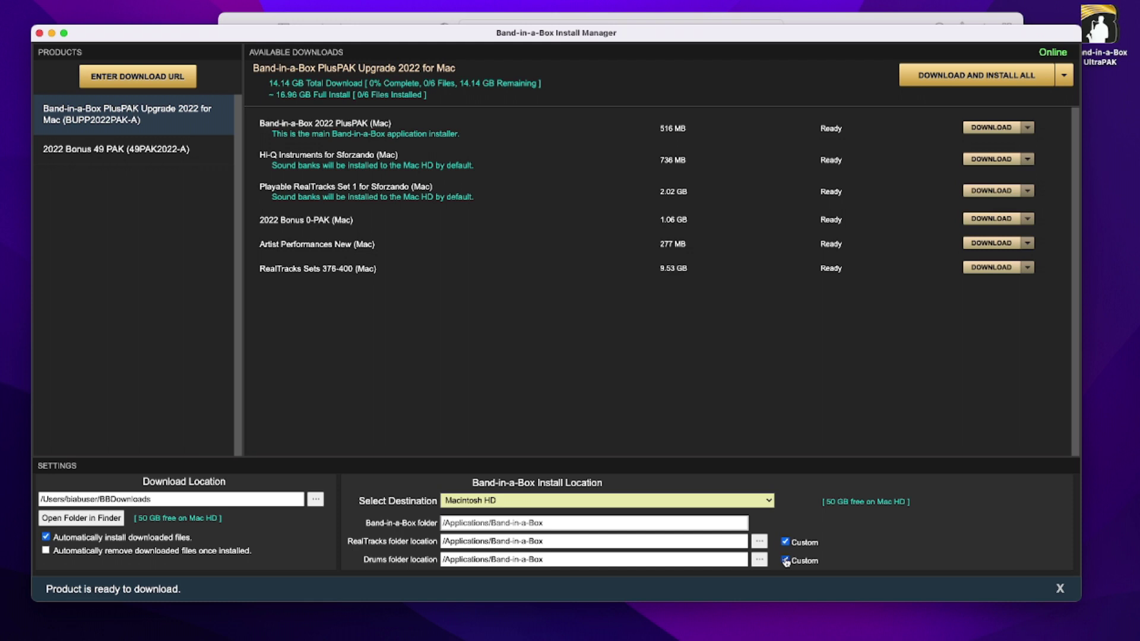
Step: Set the RealTracks folder to the Band-in-a-Box UltraPAK drive
{"action": "left_click", "coordinate": [759, 542]}
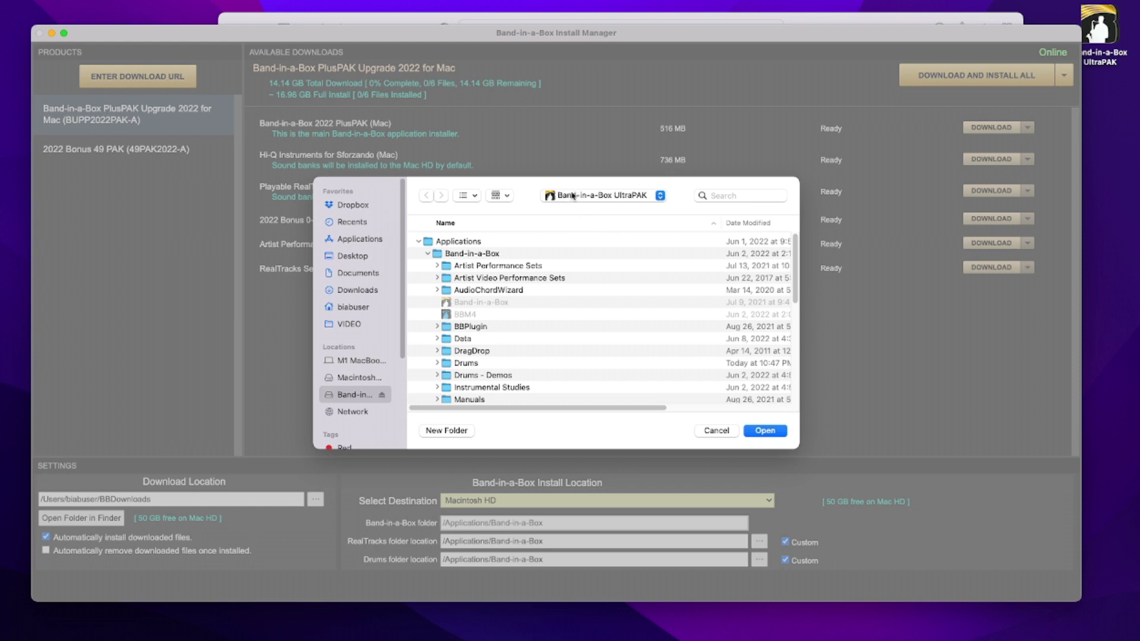
{"action": "left_click", "coordinate": [772, 431]}
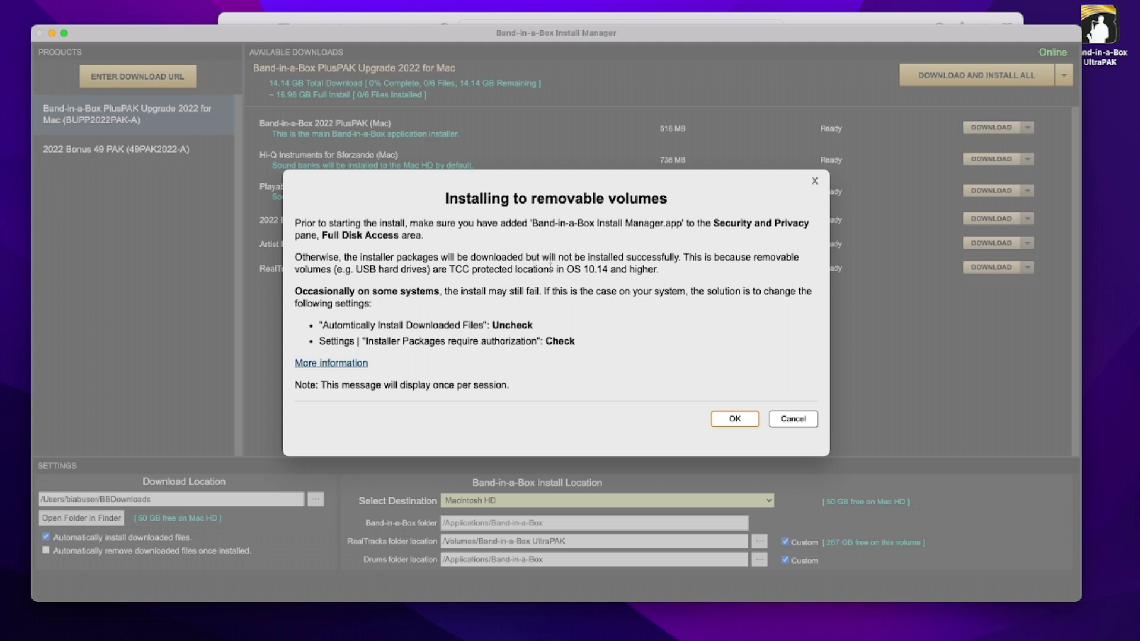
Step: Dismiss the removable-volume warning and set the Drums folder to the Band-in-a-Box UltraPAK drive
{"action": "left_click", "coordinate": [722, 420]}
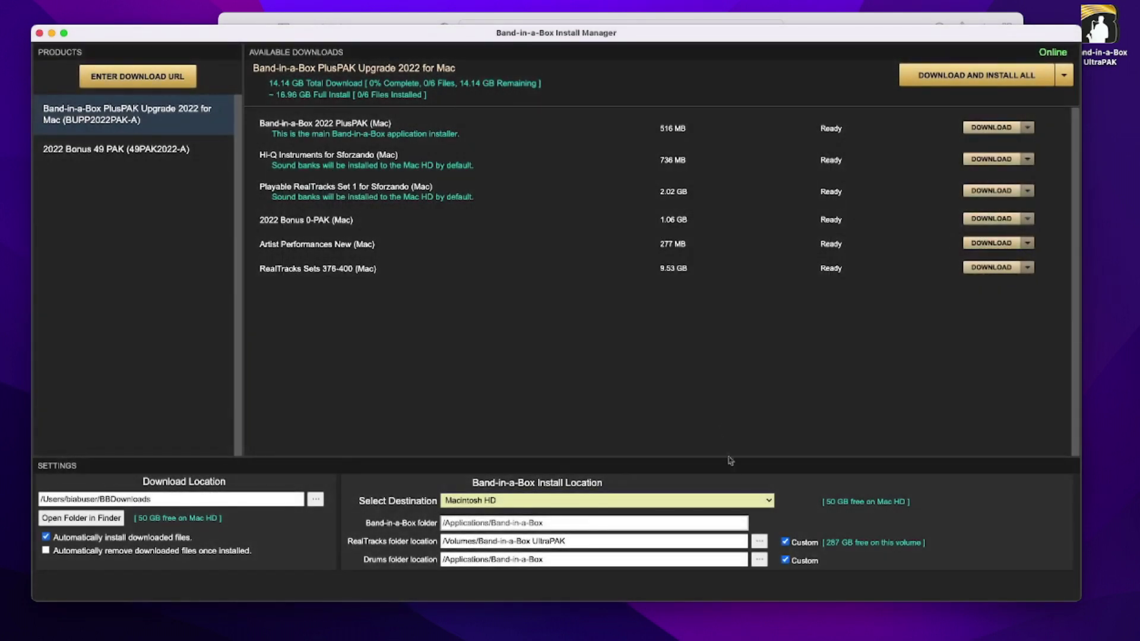
{"action": "left_click", "coordinate": [759, 560]}
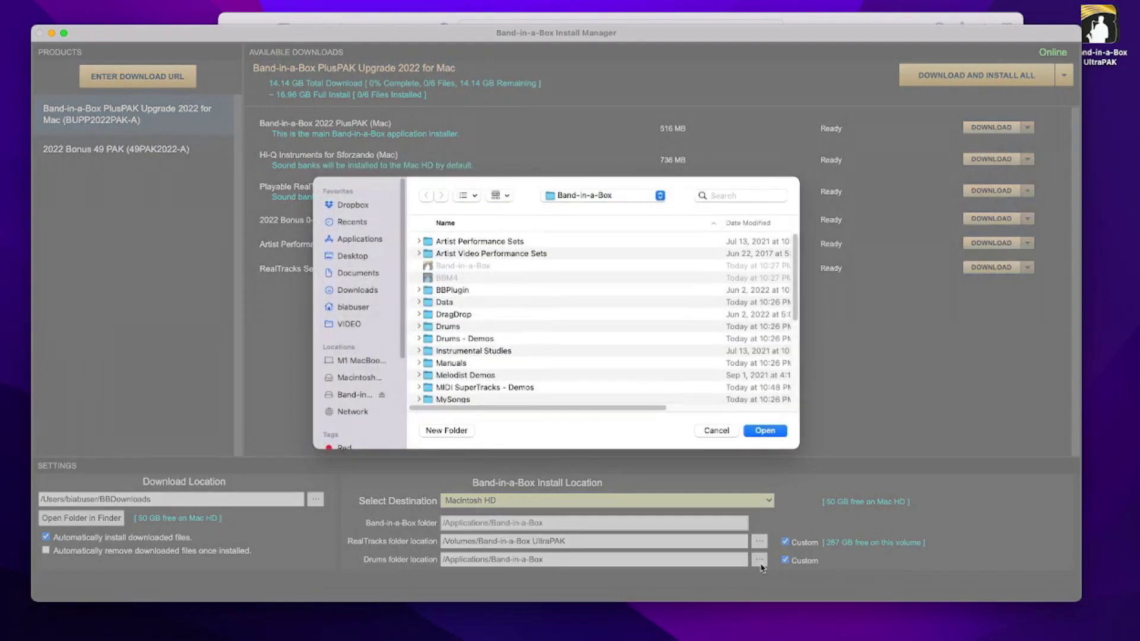
{"action": "left_click", "coordinate": [348, 398]}
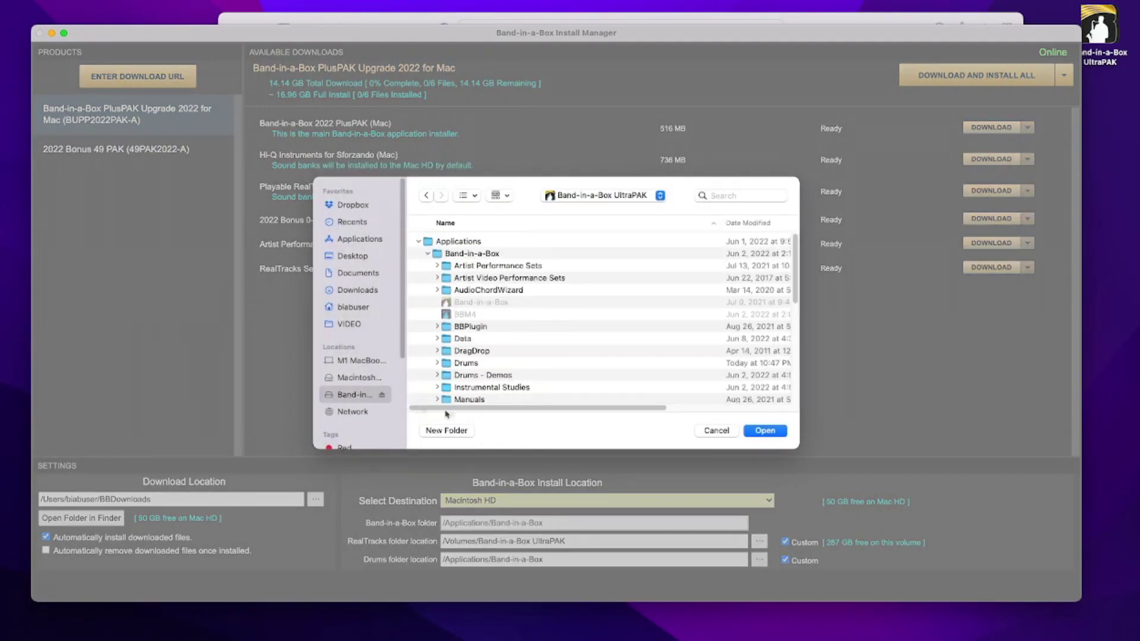
{"action": "left_click", "coordinate": [768, 431]}
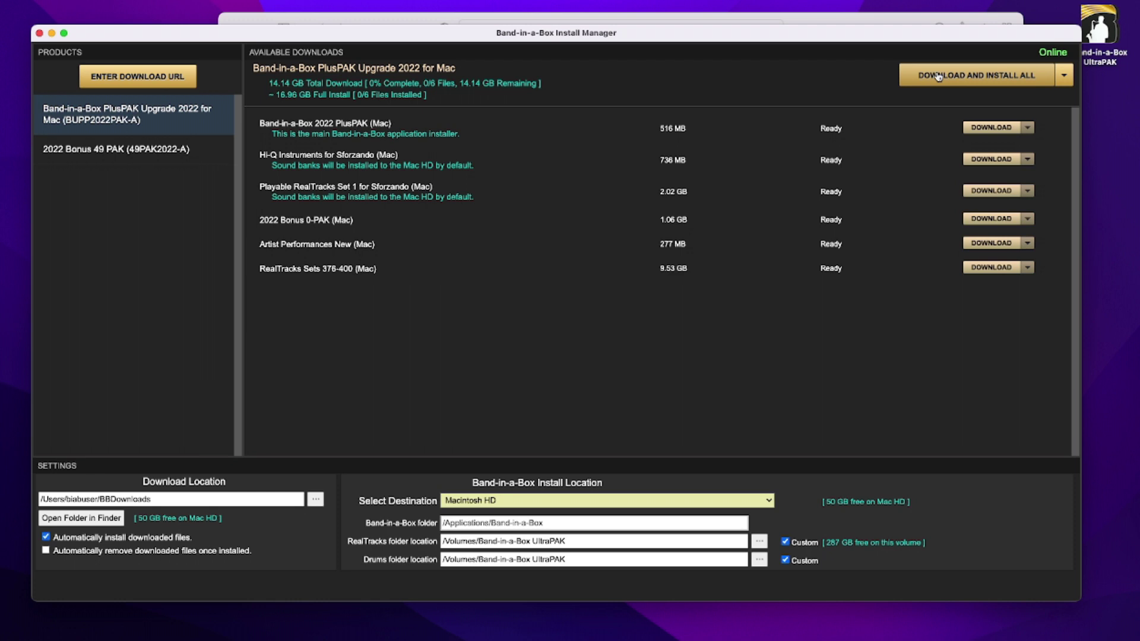
Step: Start Download and Install All, confirm the locations, and scroll through the license agreement
{"action": "left_click", "coordinate": [938, 76]}
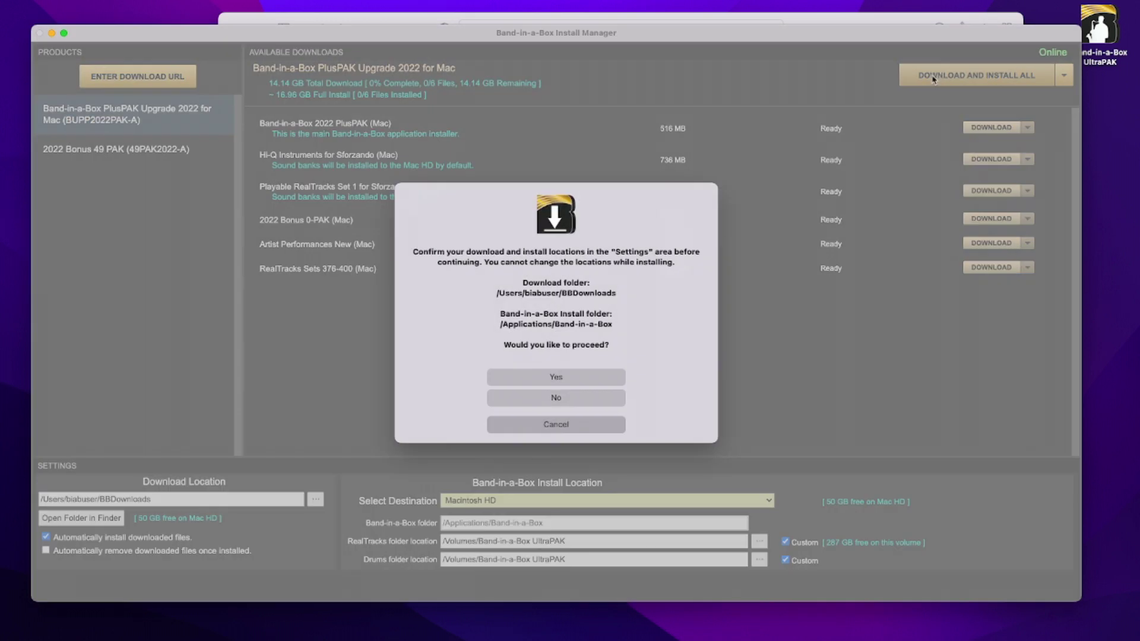
{"action": "left_click", "coordinate": [563, 380]}
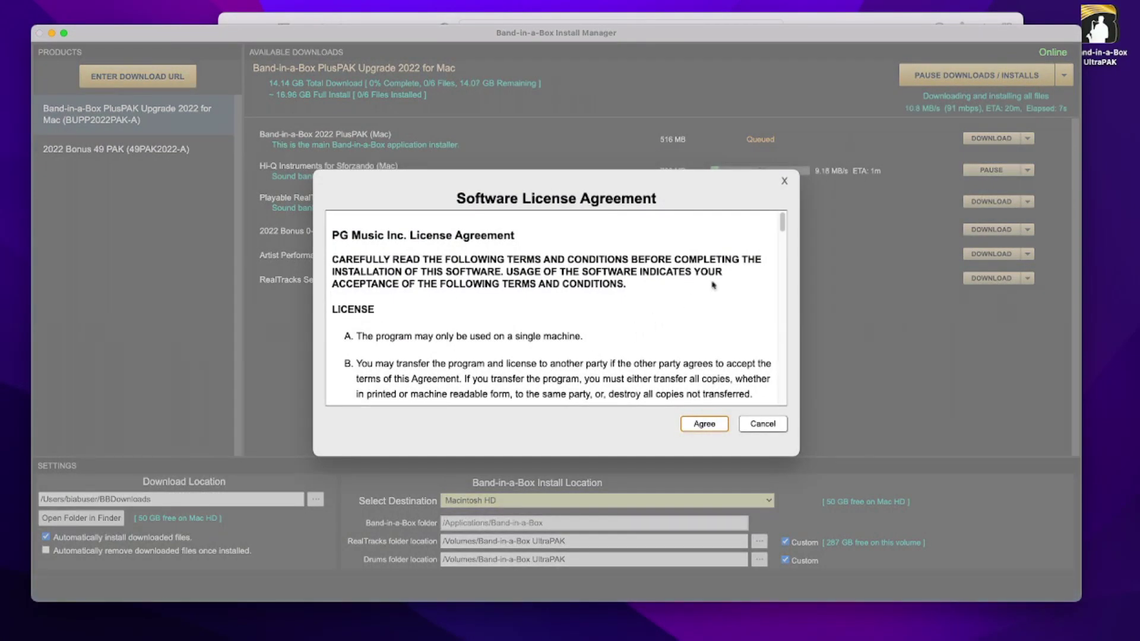
{"action": "left_click_drag", "start_coordinate": [783, 223], "coordinate": [786, 406]}
Step: Agree to the PG Music software license so the PlusPAK and Hi-Q Instruments downloads proceed
{"action": "left_click", "coordinate": [714, 426]}
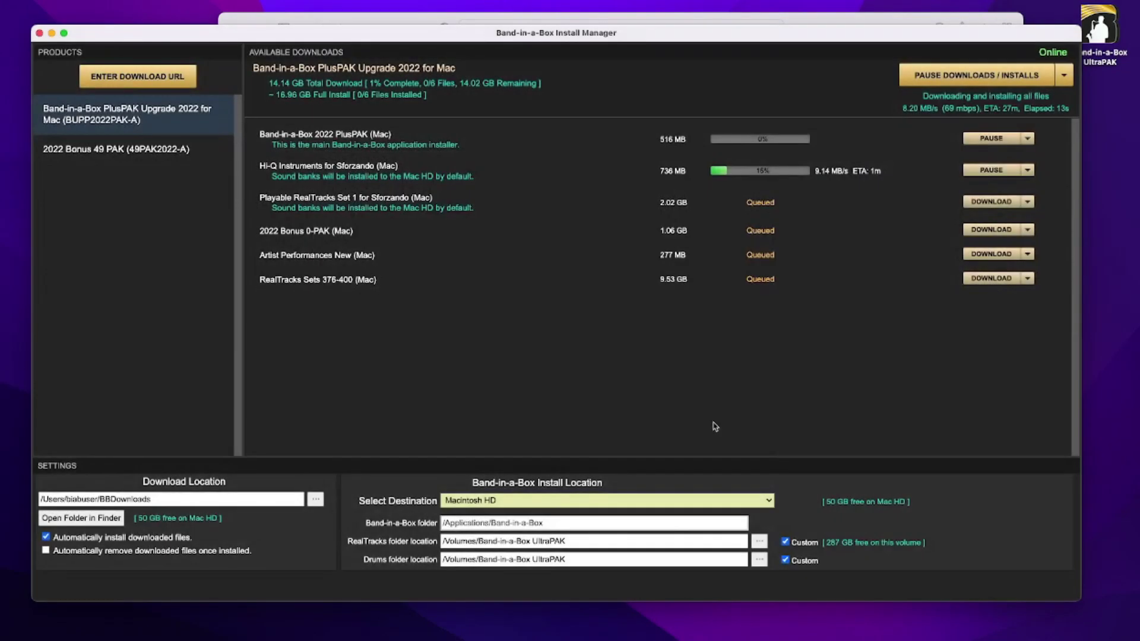